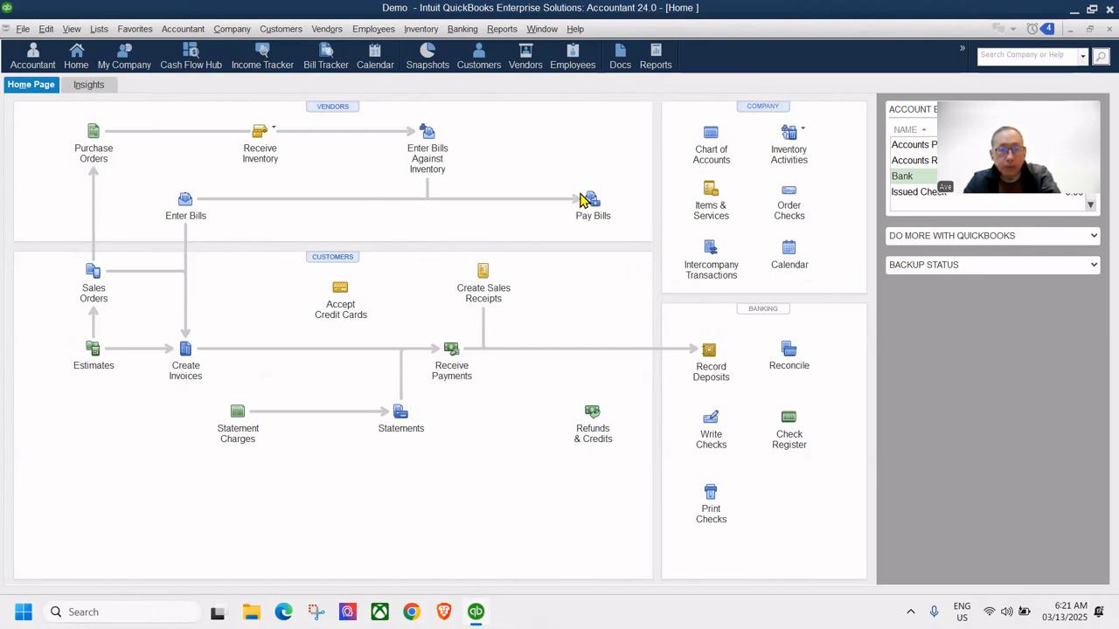
- View the Rental vendor's transactions, and start a check from the Issued Check account payable to Rental
click(328, 108)
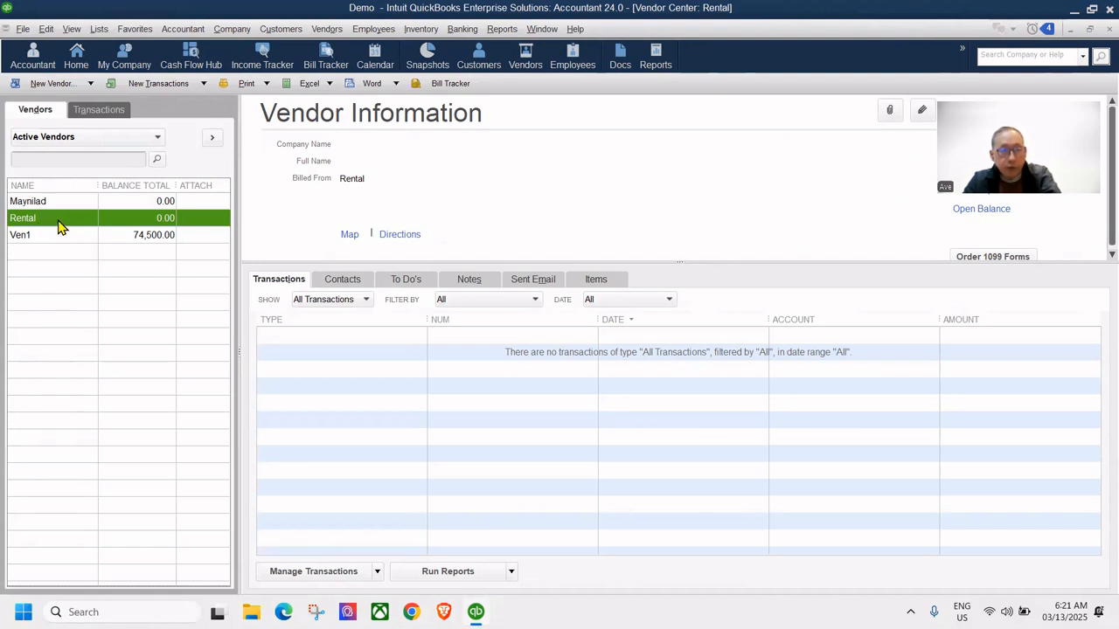
click(77, 57)
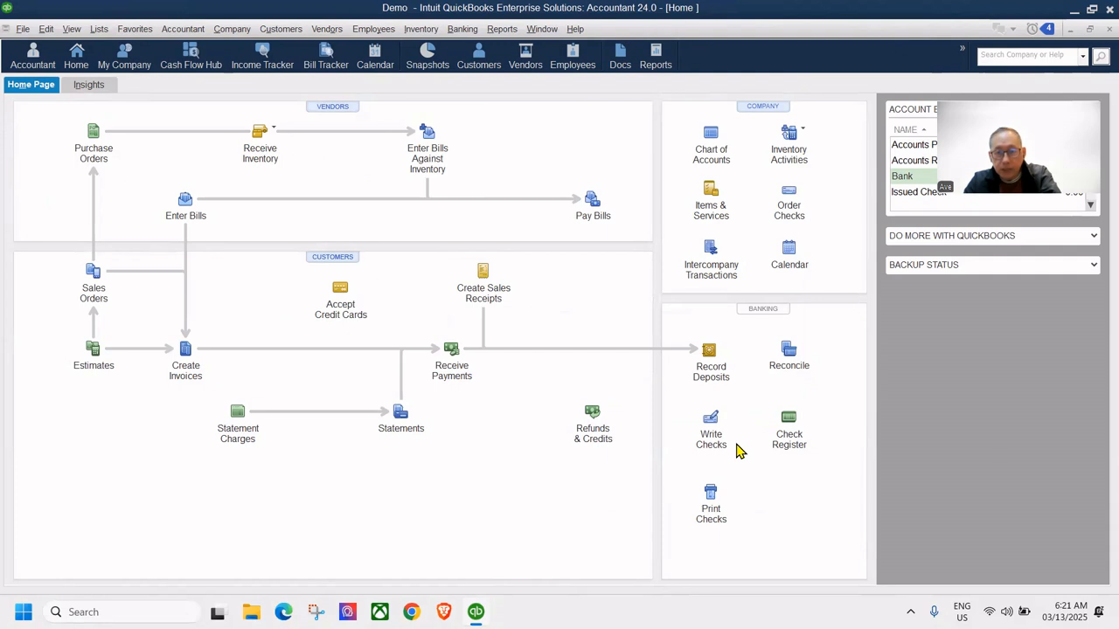
click(715, 428)
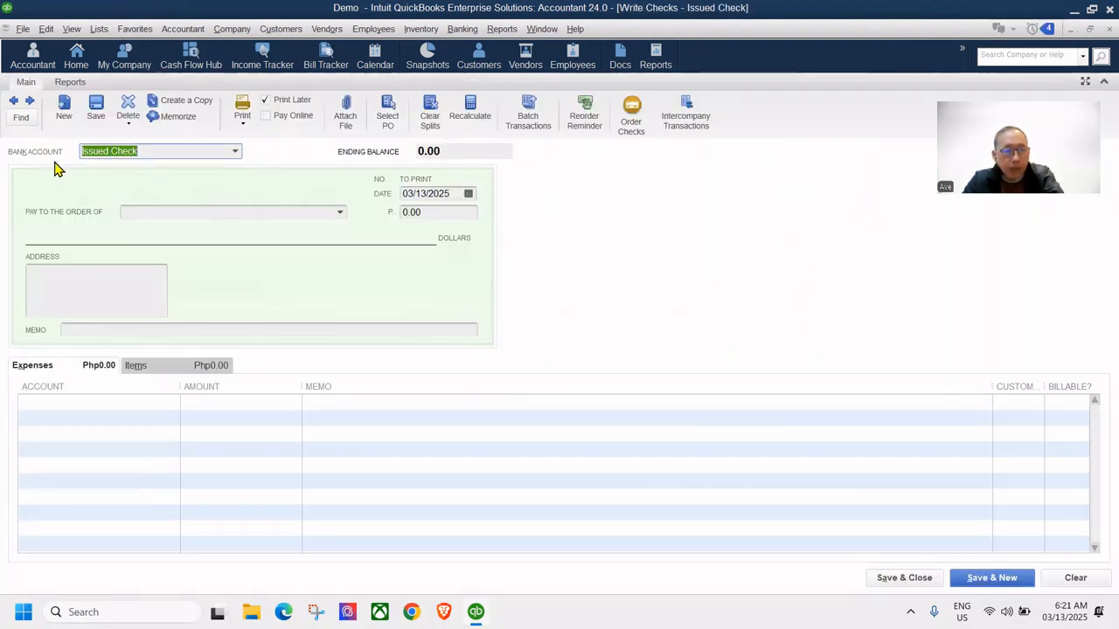
click(235, 152)
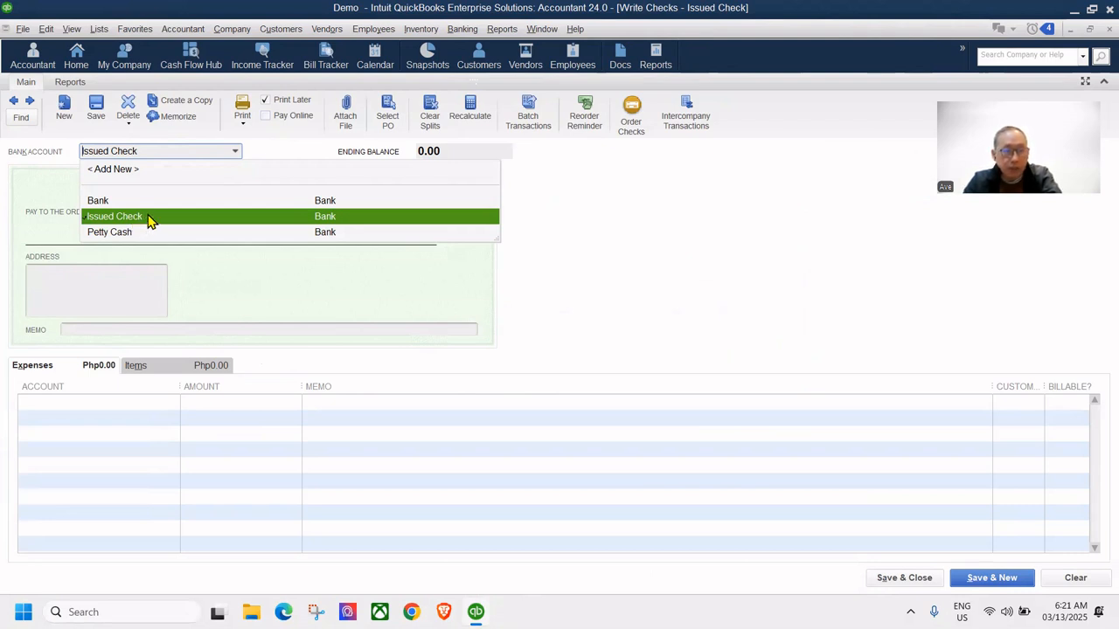
click(175, 218)
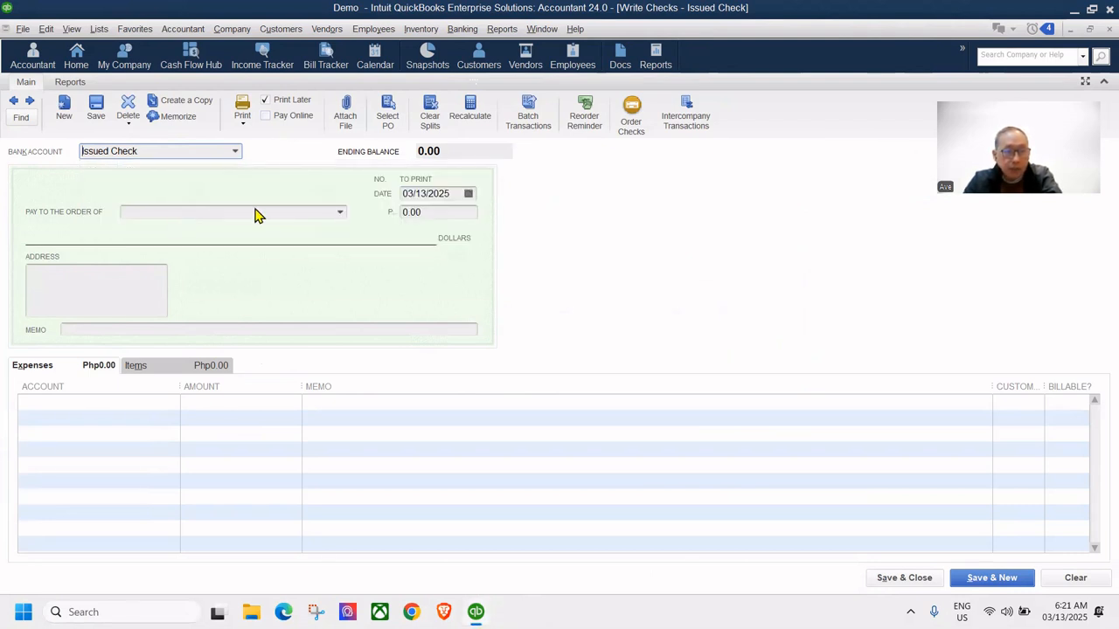
click(341, 215)
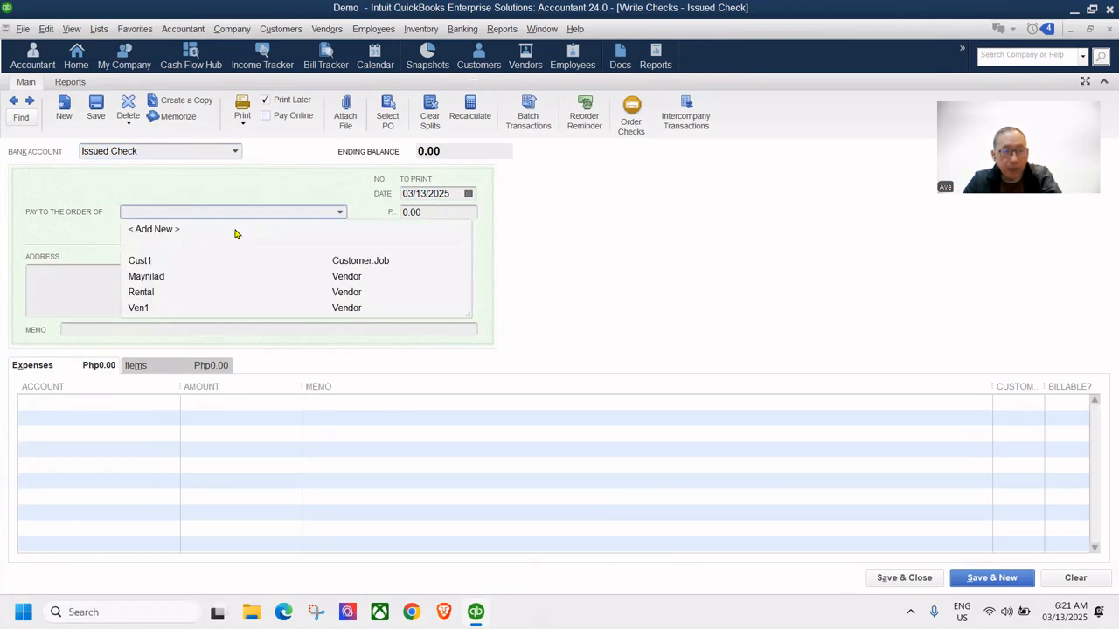
click(142, 294)
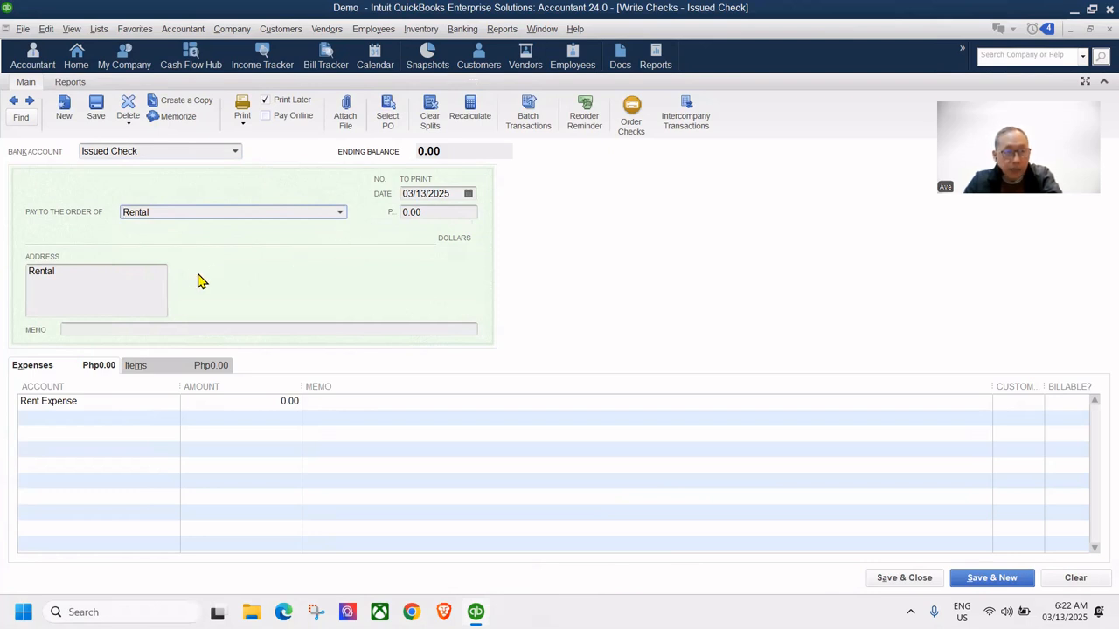
- Set the check's amount to 25,000.00 and its date to 03/15/2025
click(439, 211)
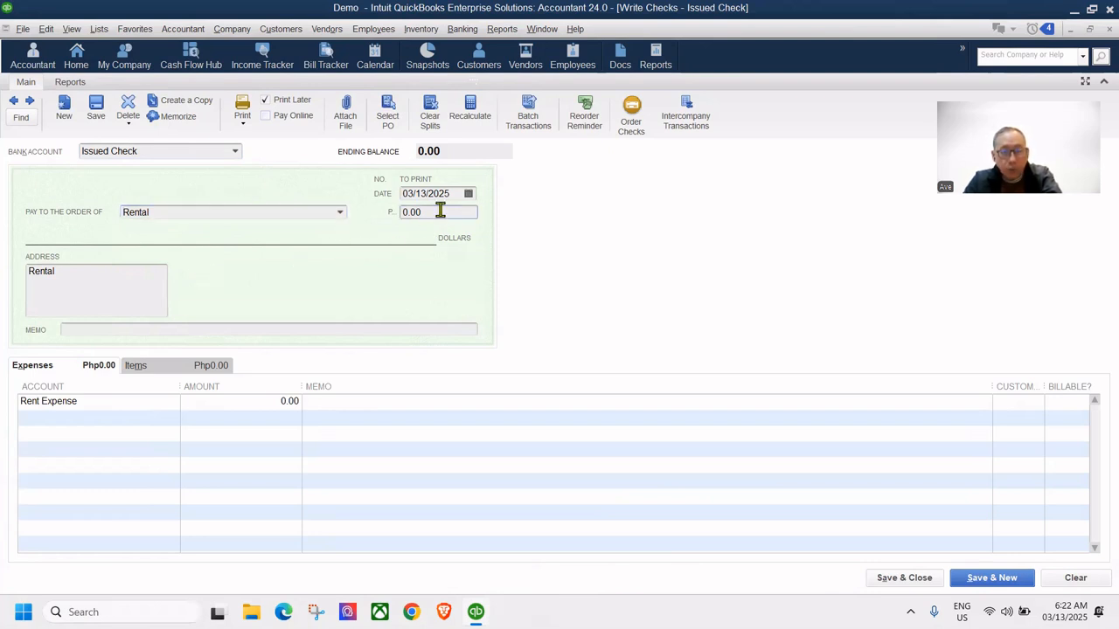
double_click(440, 210)
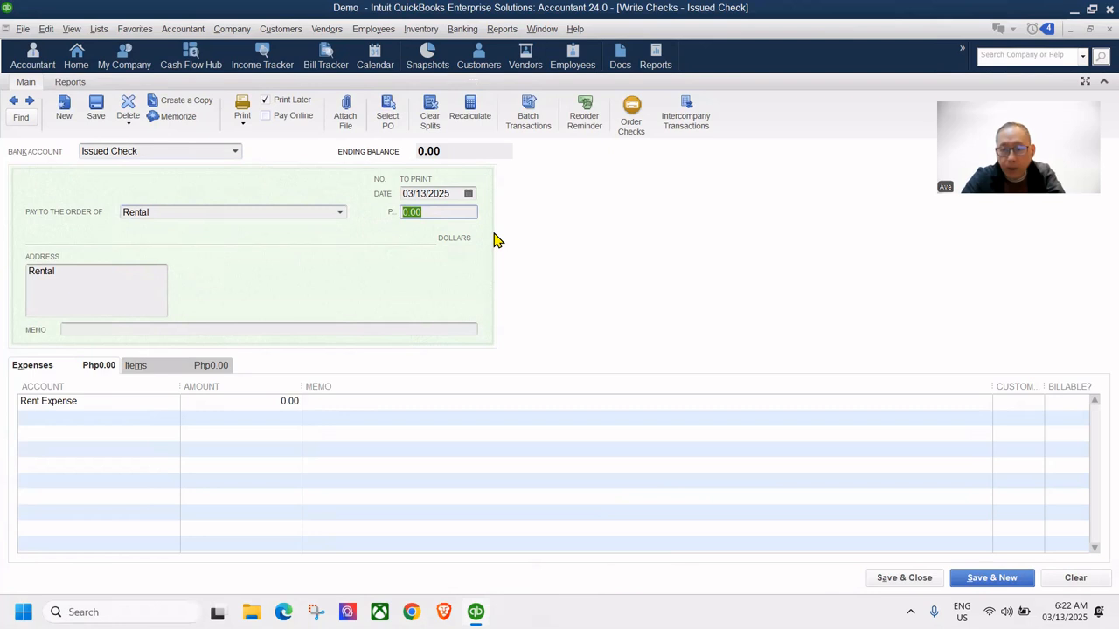
text(25000)
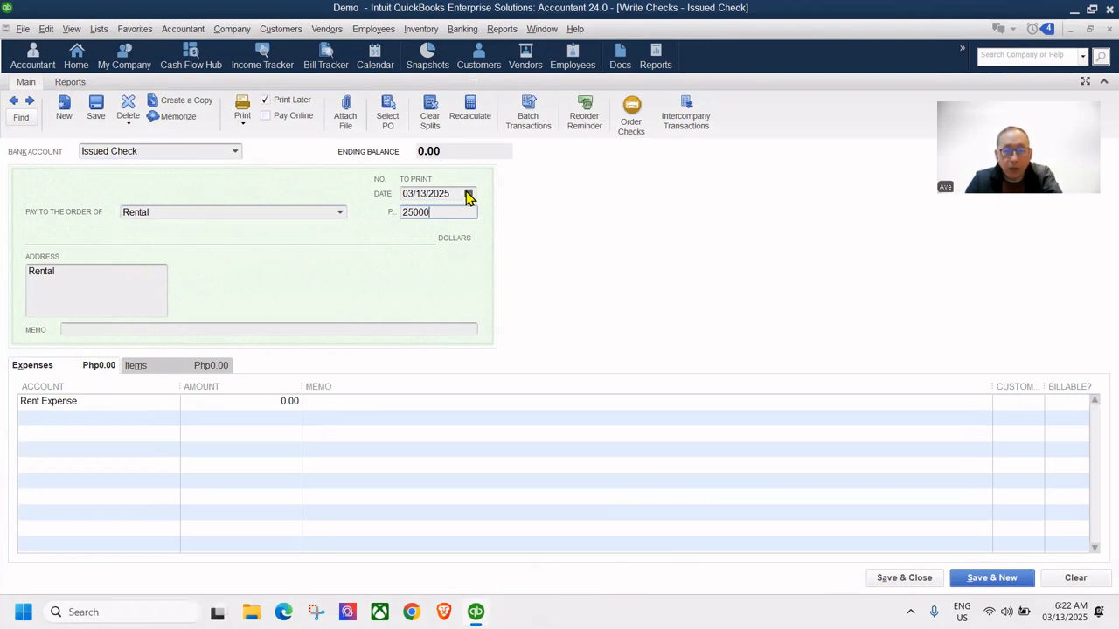
click(468, 194)
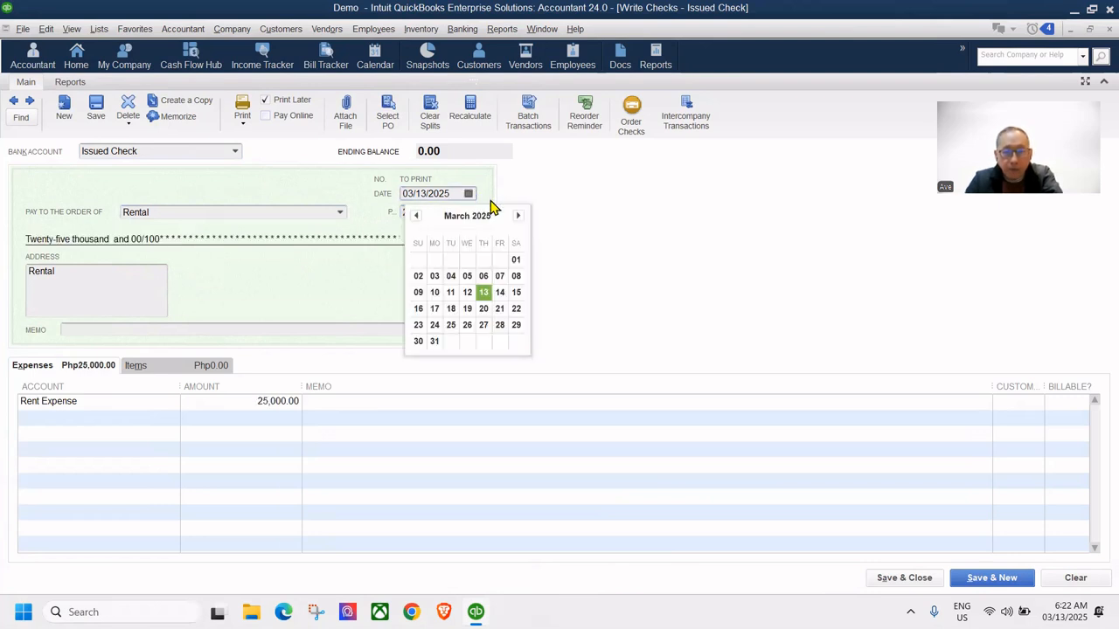
click(516, 298)
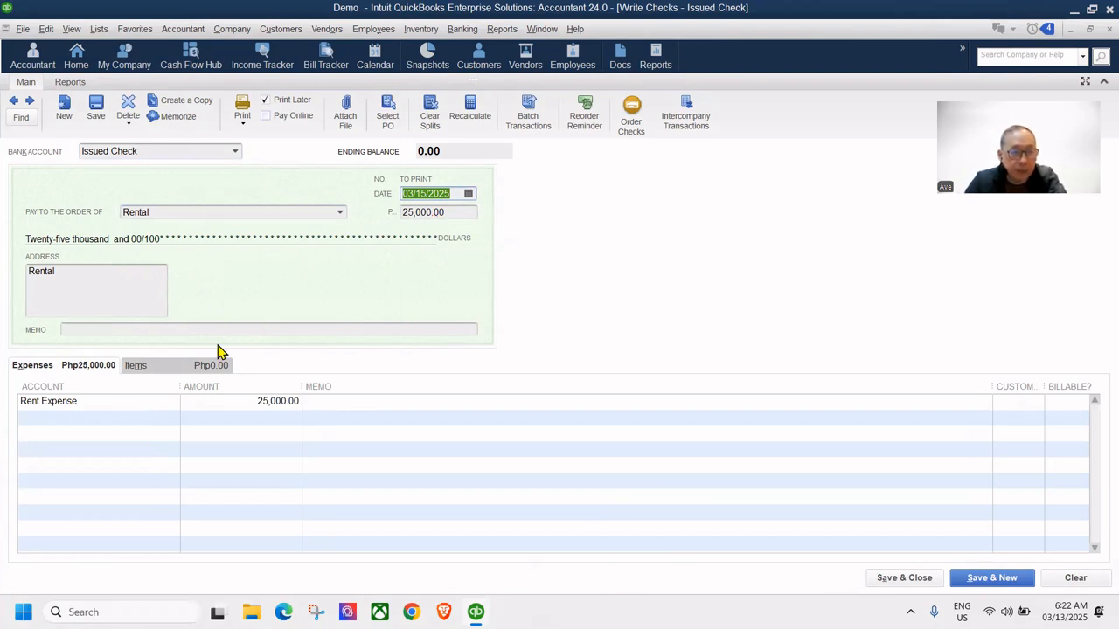
- Assign the check's expense line to the Rent Expense account
click(91, 407)
click(173, 402)
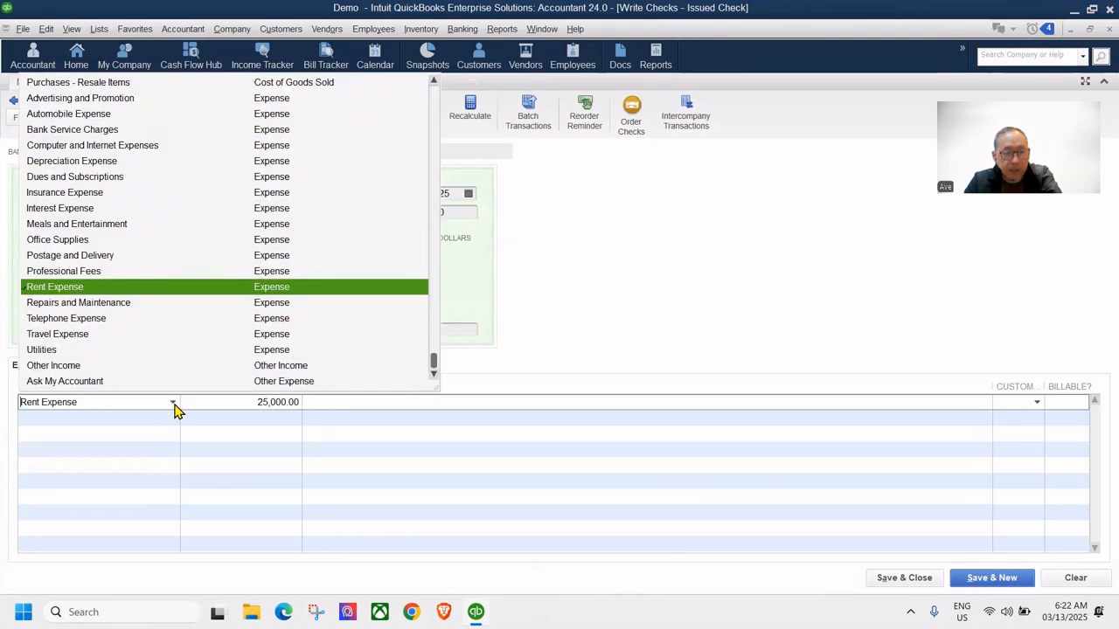
click(144, 289)
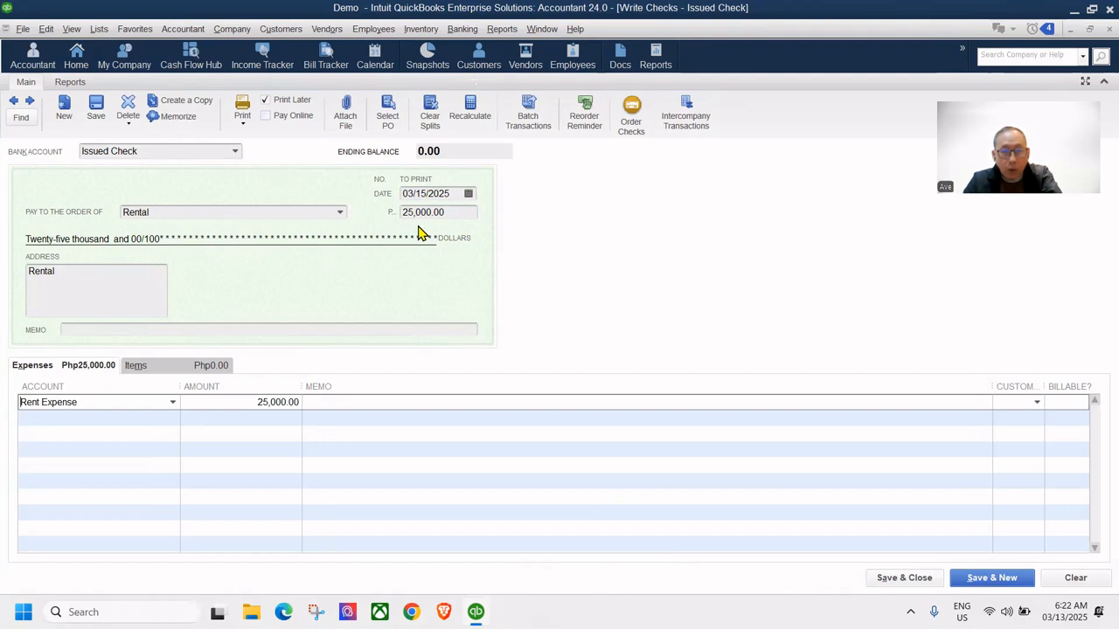
- Memorize the check as an automated transaction entry that recurs monthly
click(179, 117)
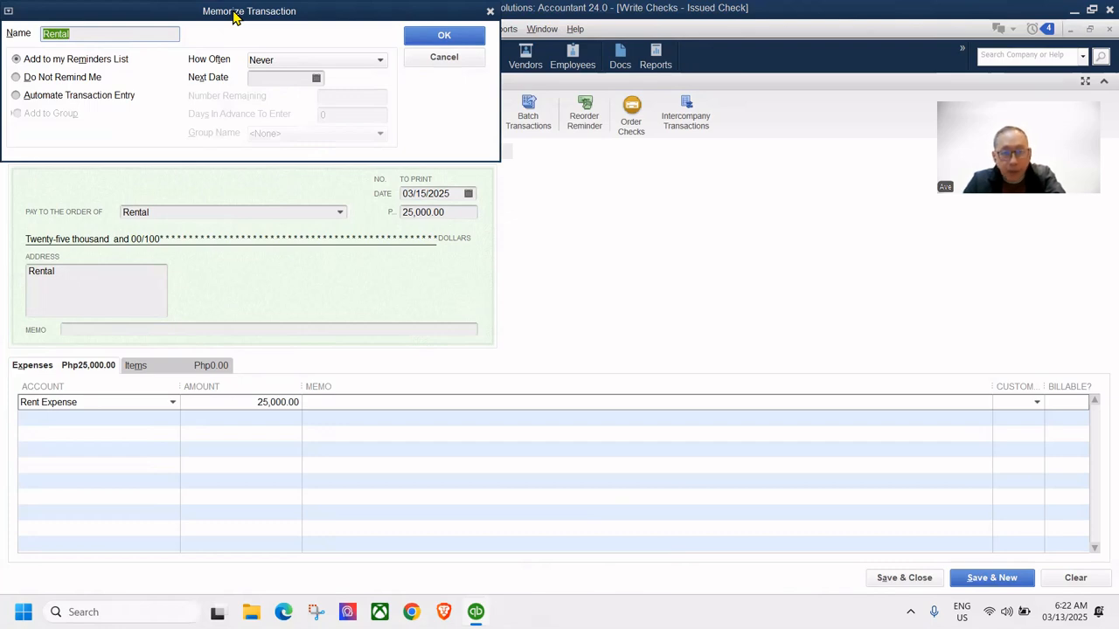
drag(233, 17, 539, 231)
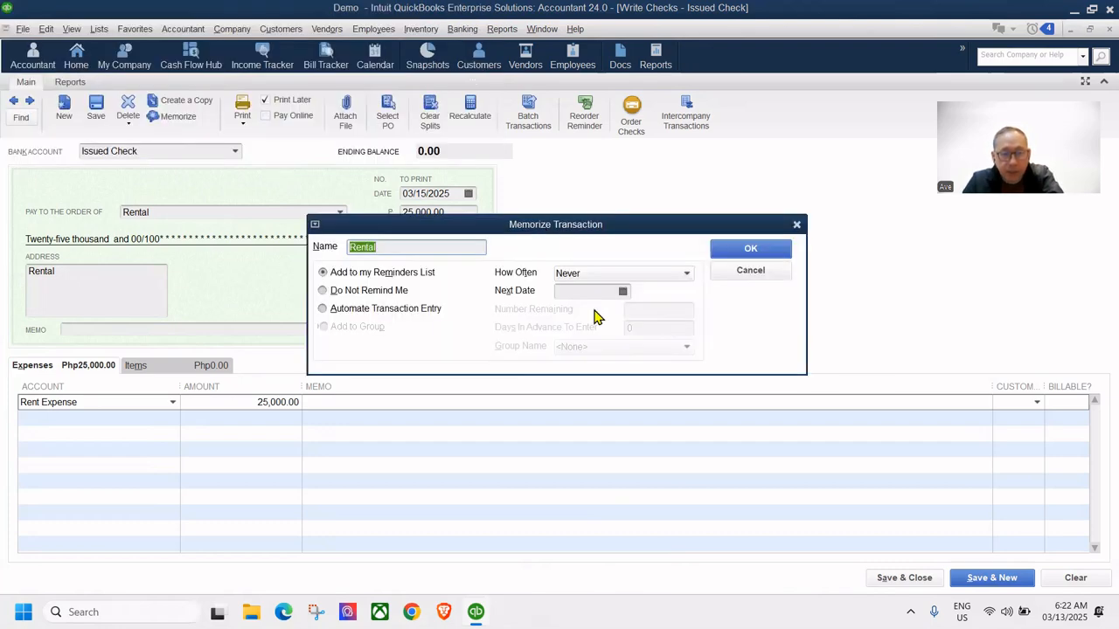
click(367, 310)
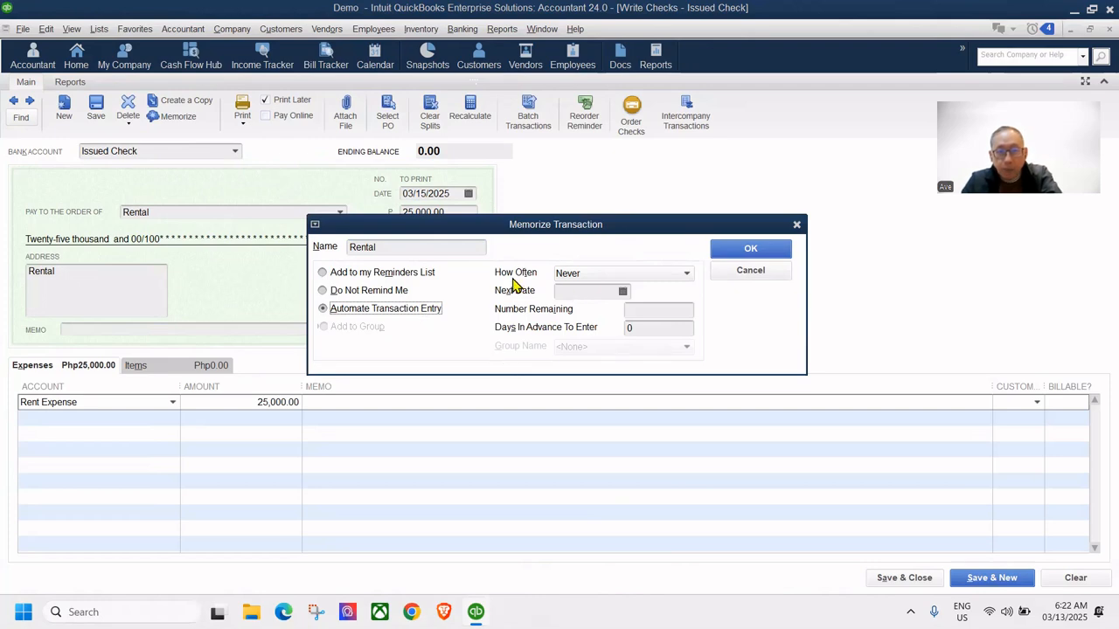
click(678, 276)
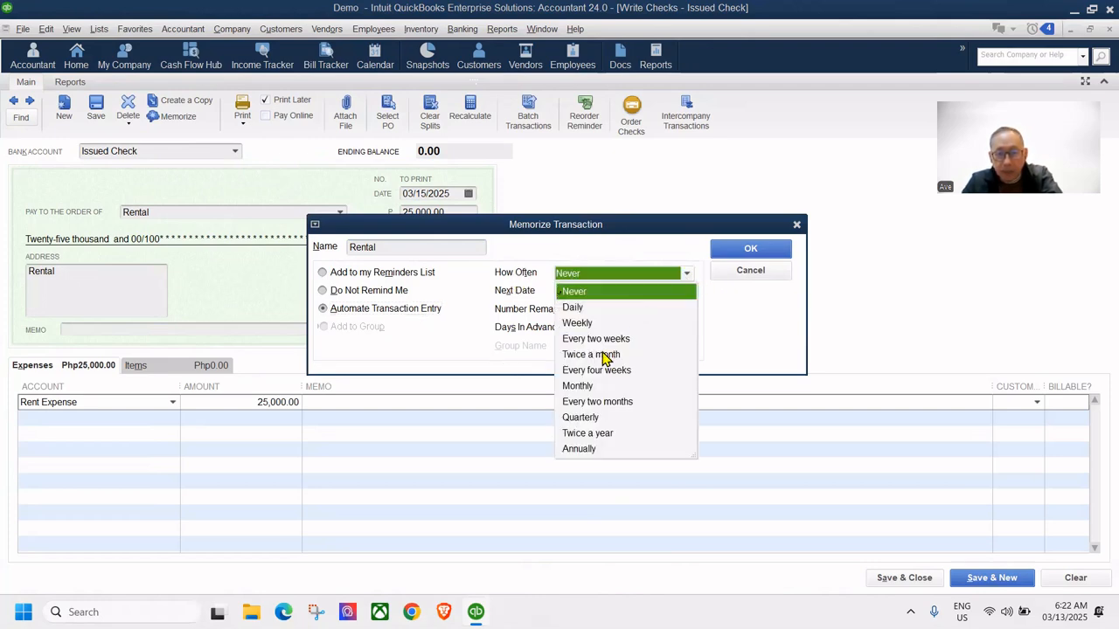
click(592, 382)
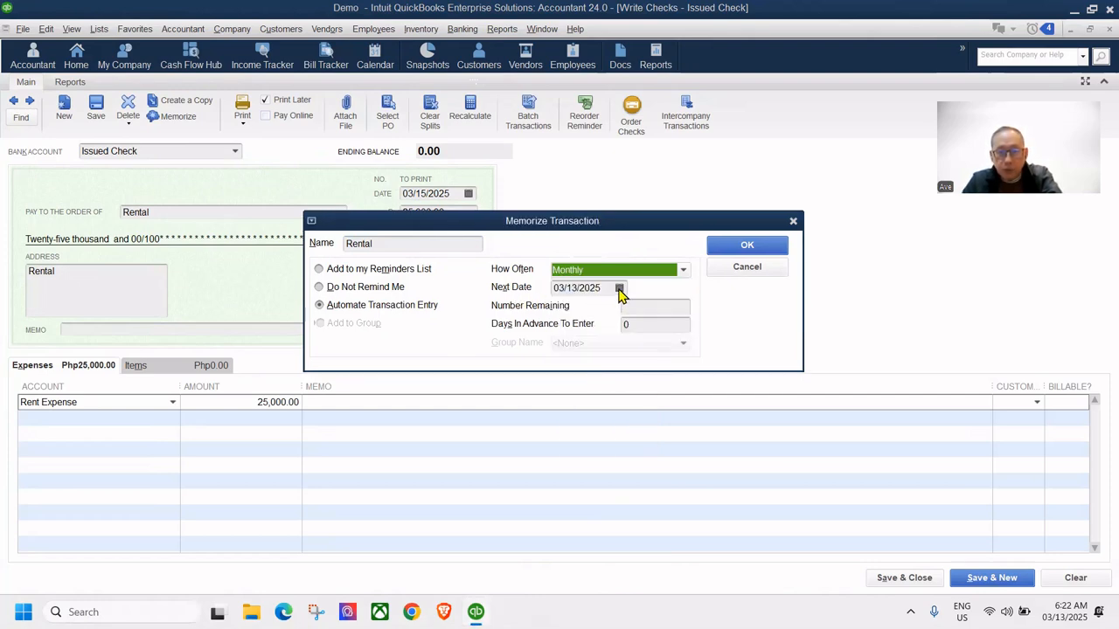
- Set the memorized check's next date to 04/15/2025 and its number remaining to 24, and confirm
click(619, 289)
click(669, 312)
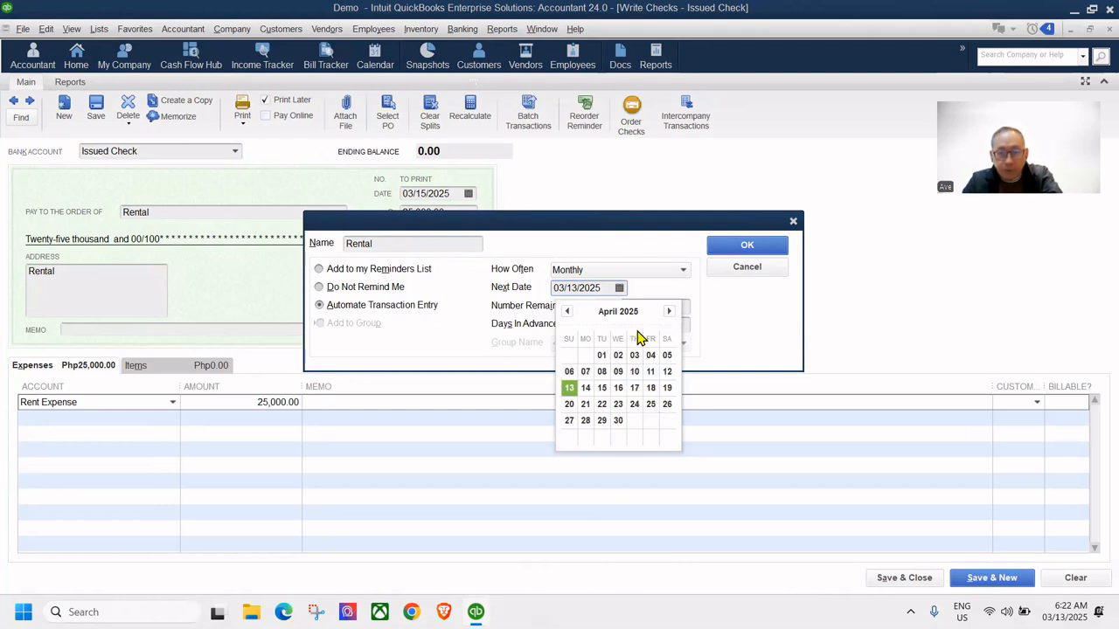
click(601, 388)
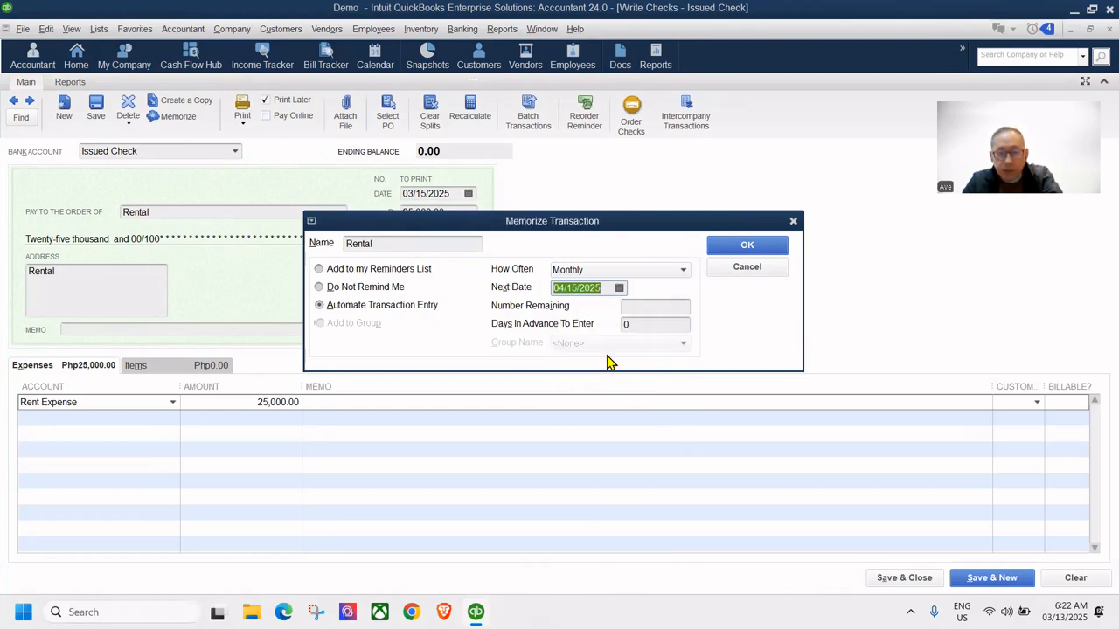
click(669, 312)
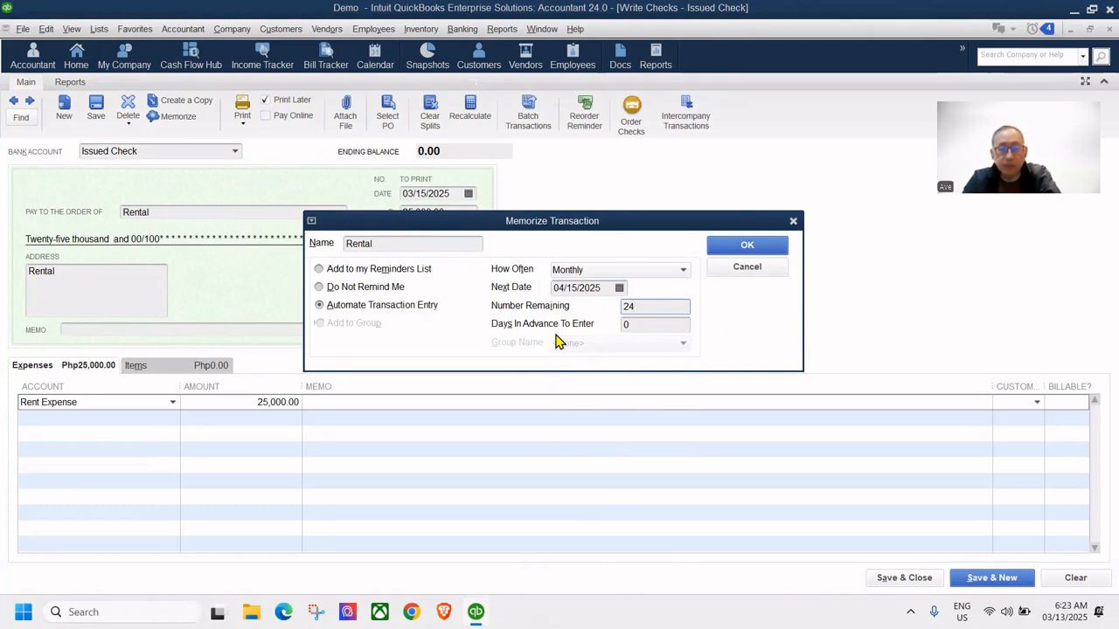
click(760, 249)
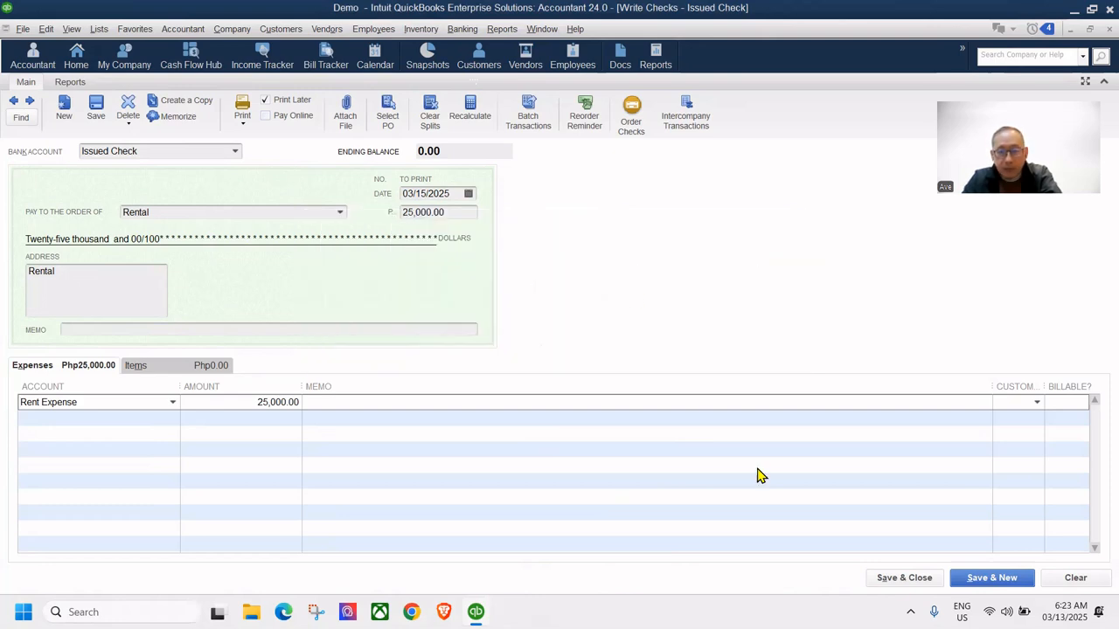
- Save and close the check, and reopen it from the Rental vendor's transactions
click(886, 580)
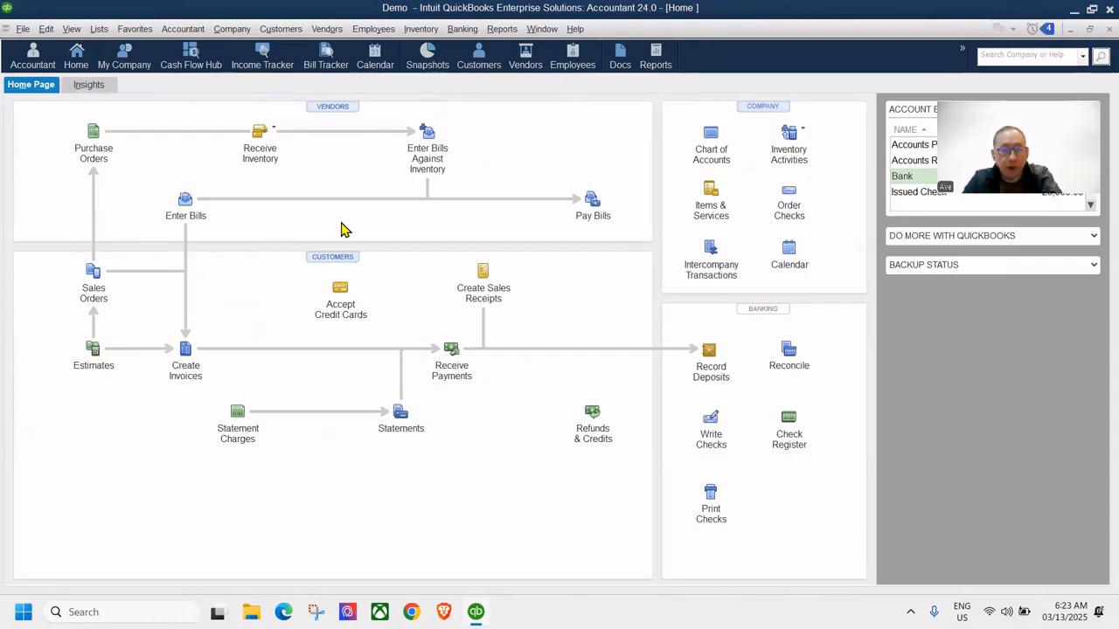
click(332, 110)
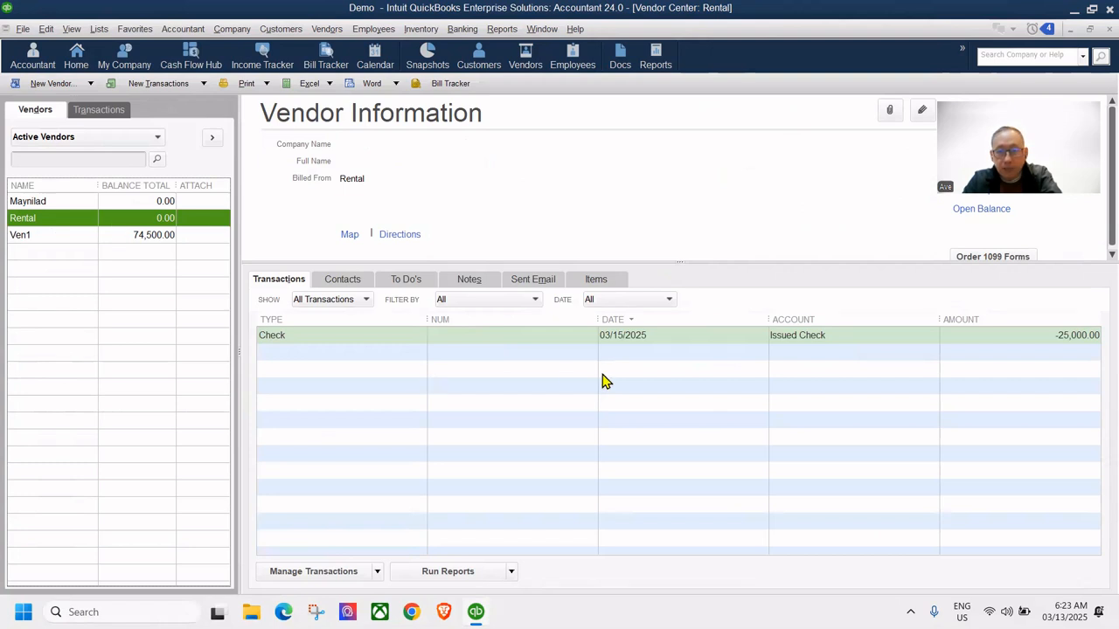
double_click(555, 340)
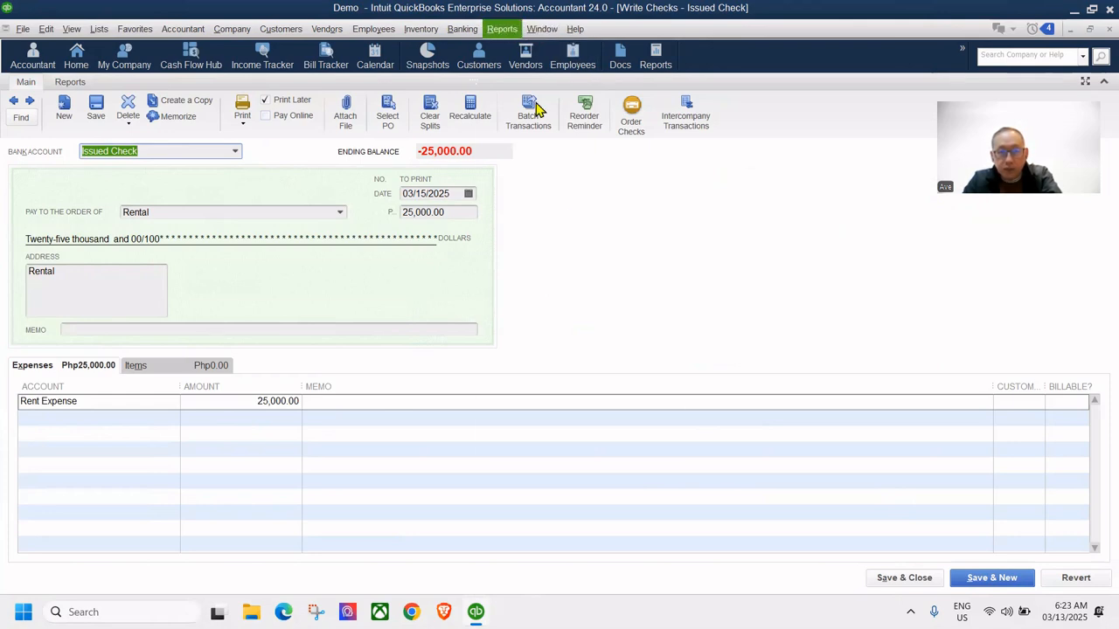
- Run the Balance Sheet Standard report
click(502, 28)
mouse_move(595, 201)
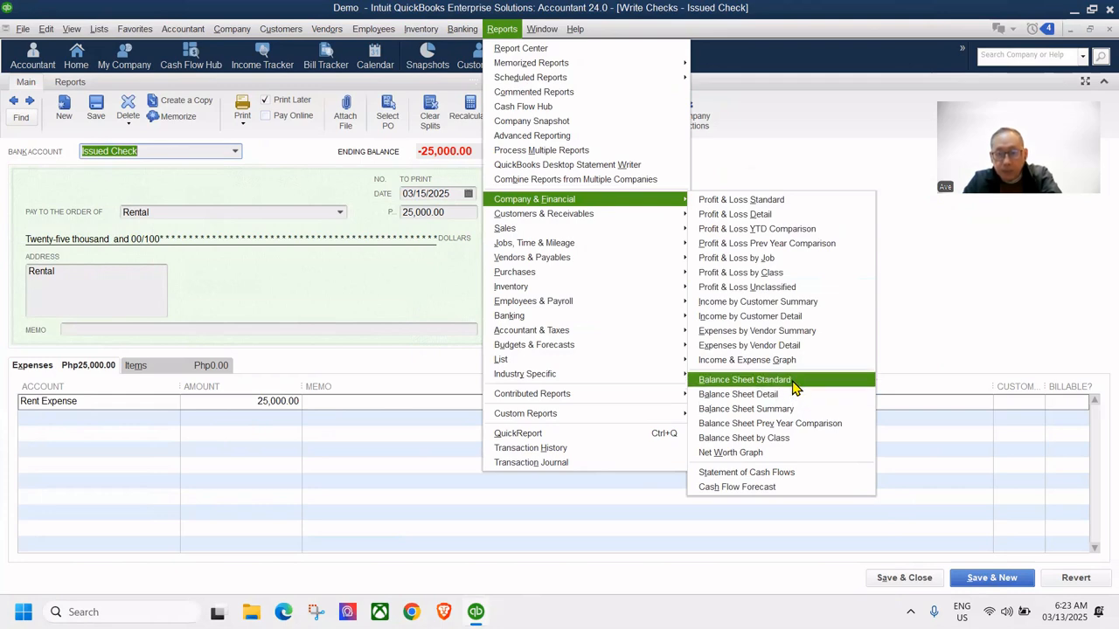
click(792, 383)
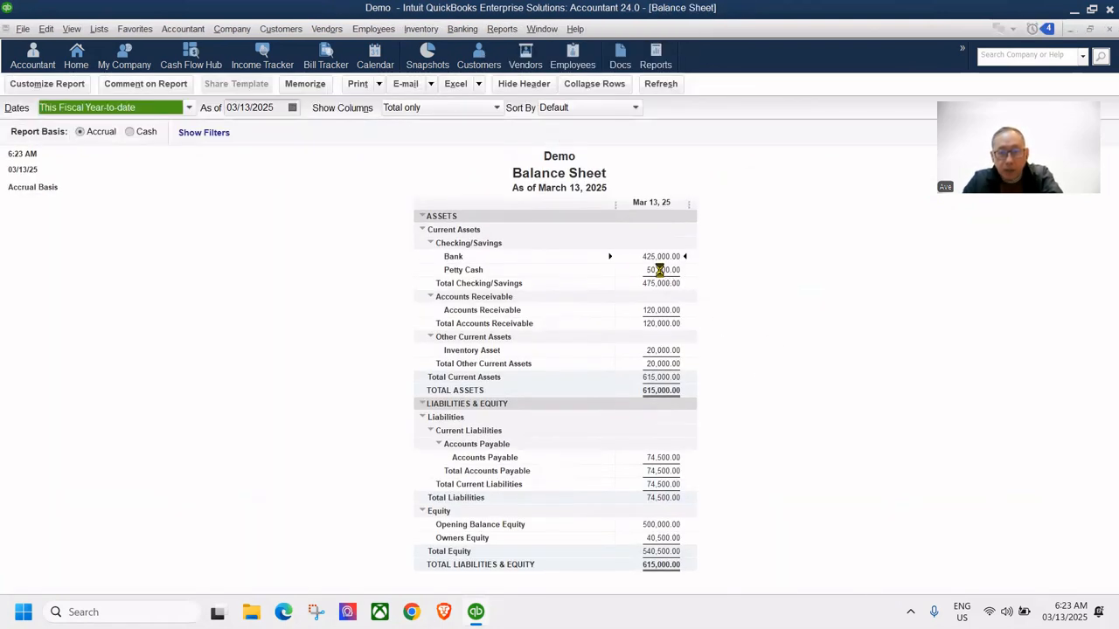
- Set the balance sheet's report data font size to 16 and apply it to all related fonts
right_click(662, 274)
click(320, 227)
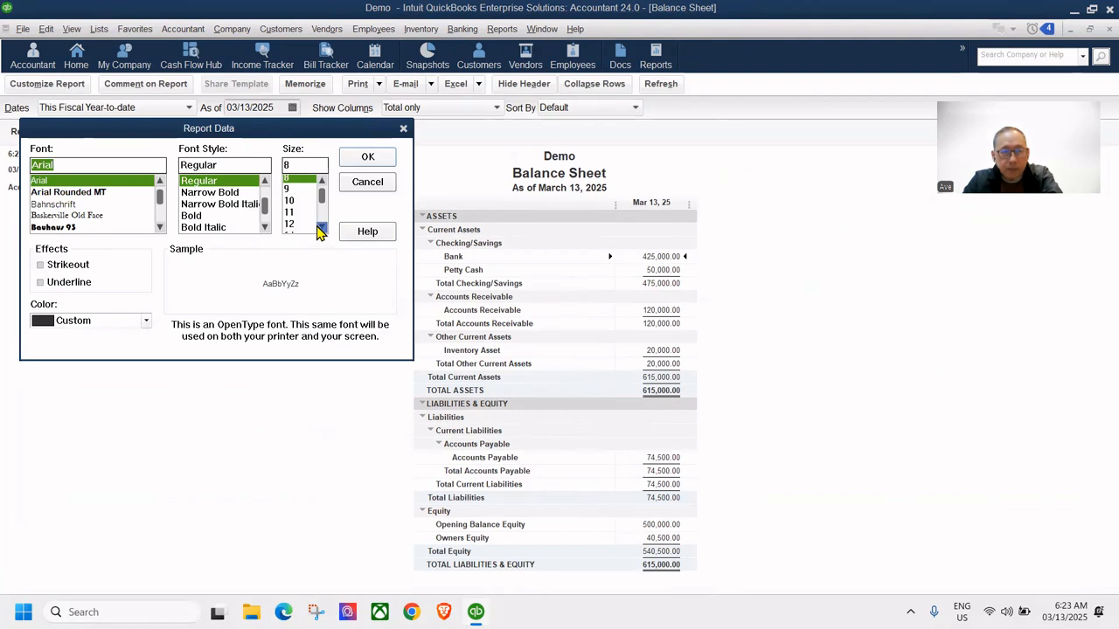
click(320, 227)
click(289, 227)
click(367, 157)
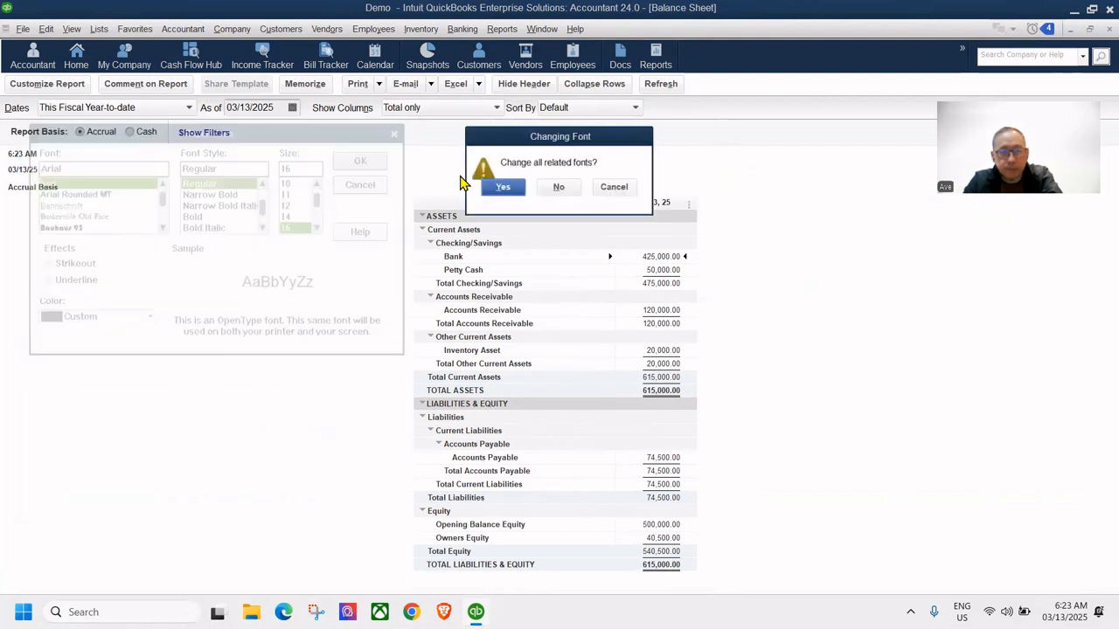
click(500, 187)
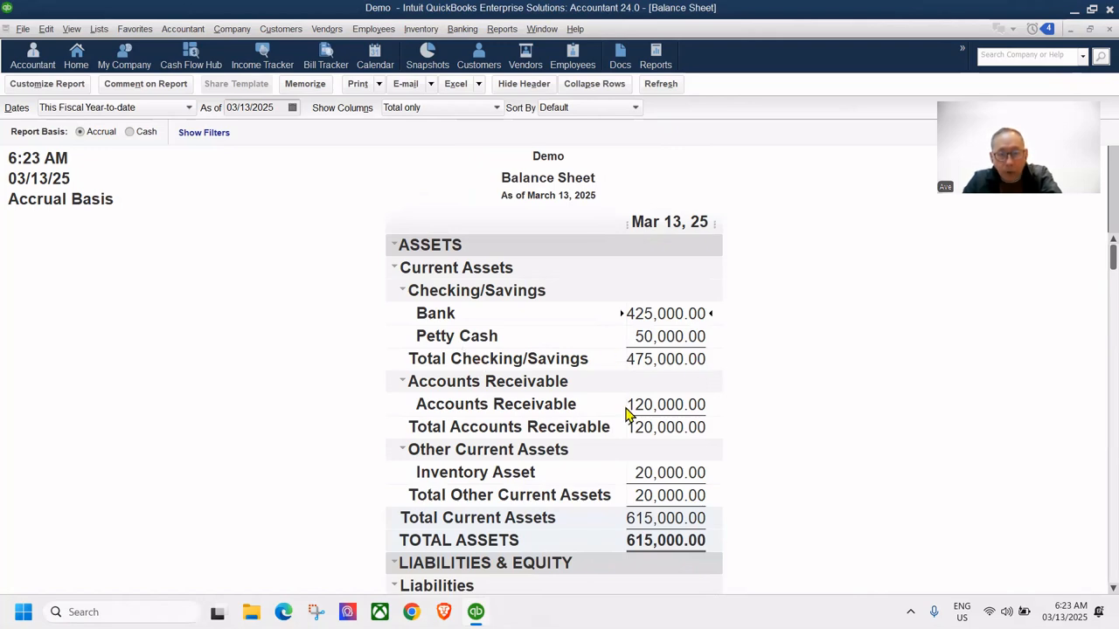
- Review the balance sheet's assets, liabilities and equity
scroll(625, 414, down, 1)
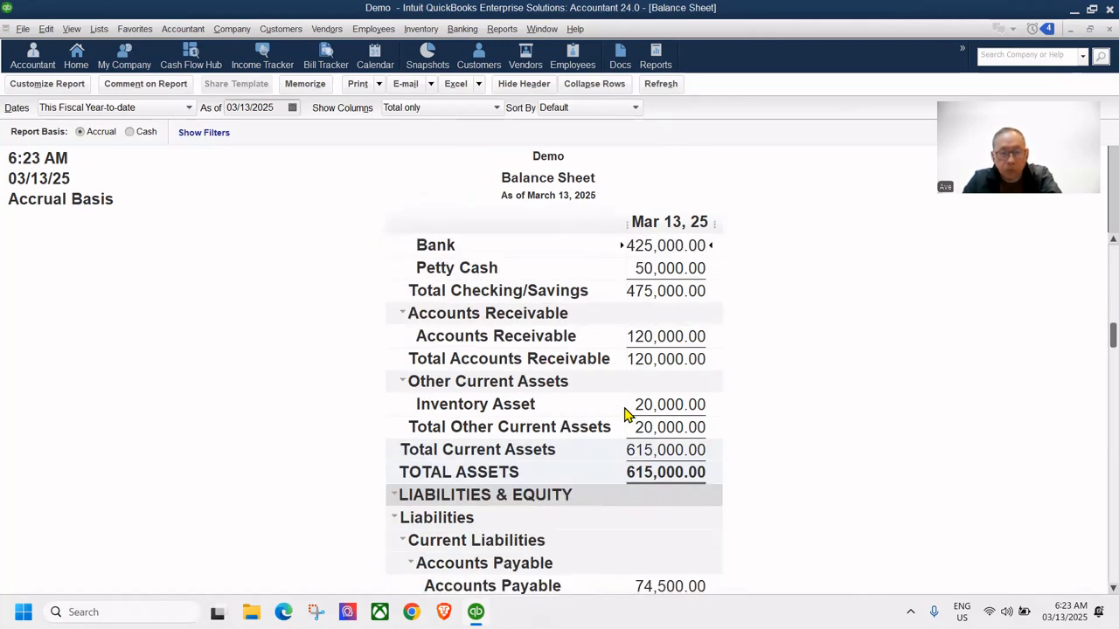
scroll(625, 414, down, 3)
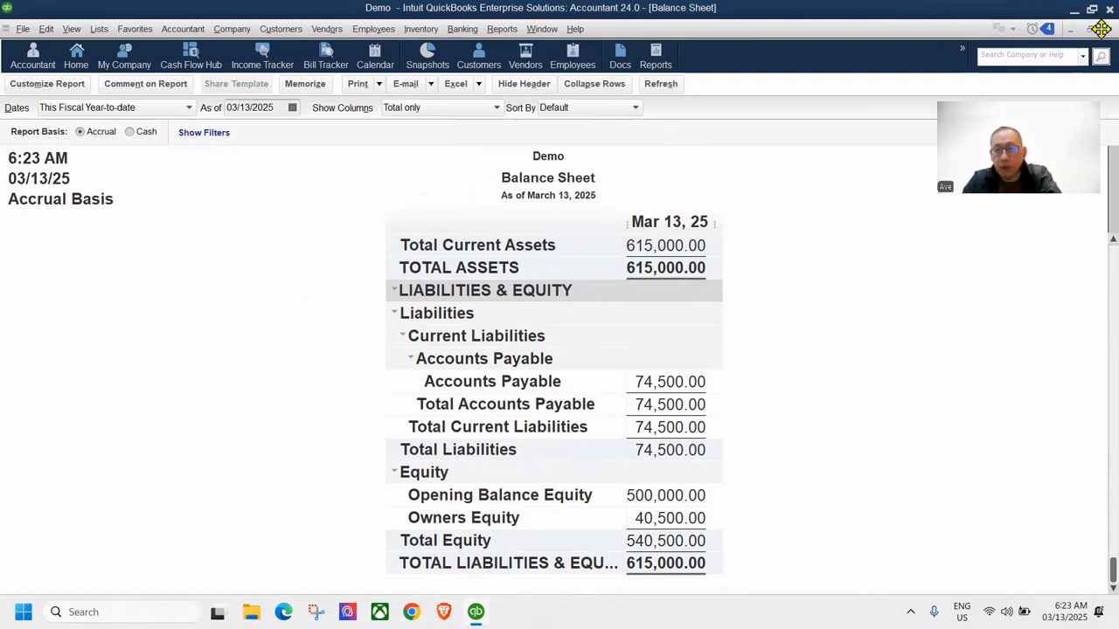
scroll(501, 133, up, 4)
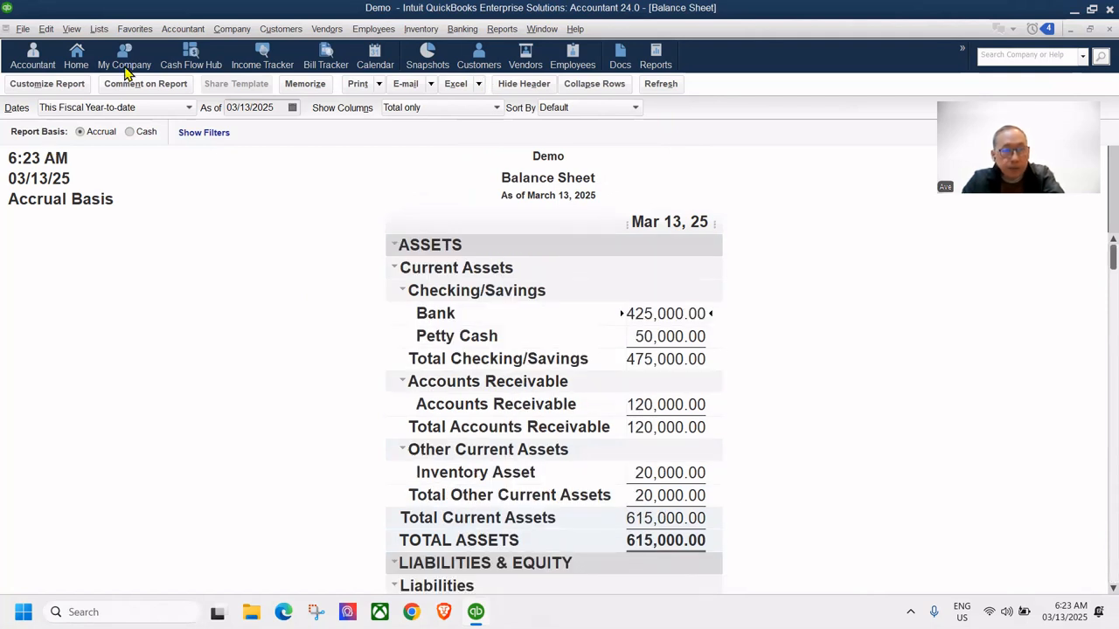
- Enter the Rental check dated 04/15/2025 from the memorized transaction list, accepting its future date, and save and close it
click(97, 30)
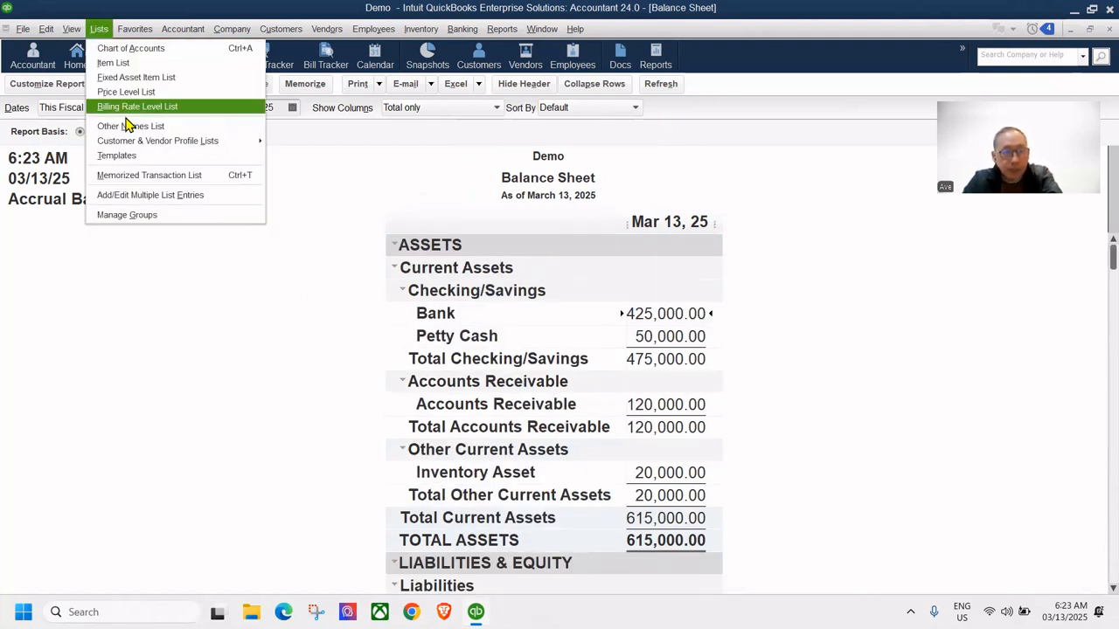
click(170, 180)
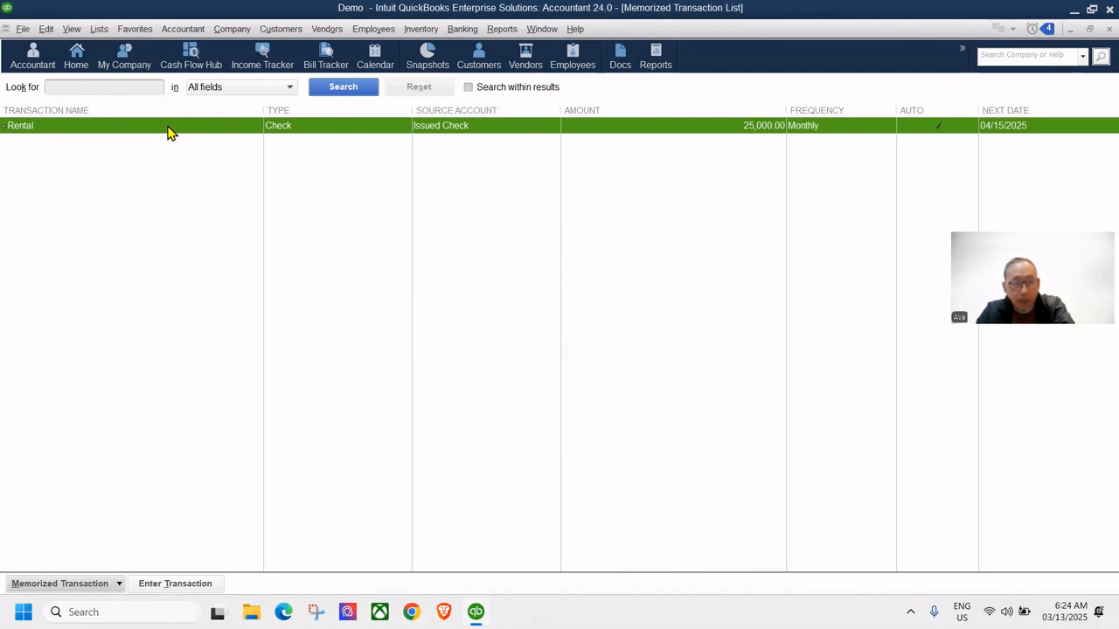
click(170, 583)
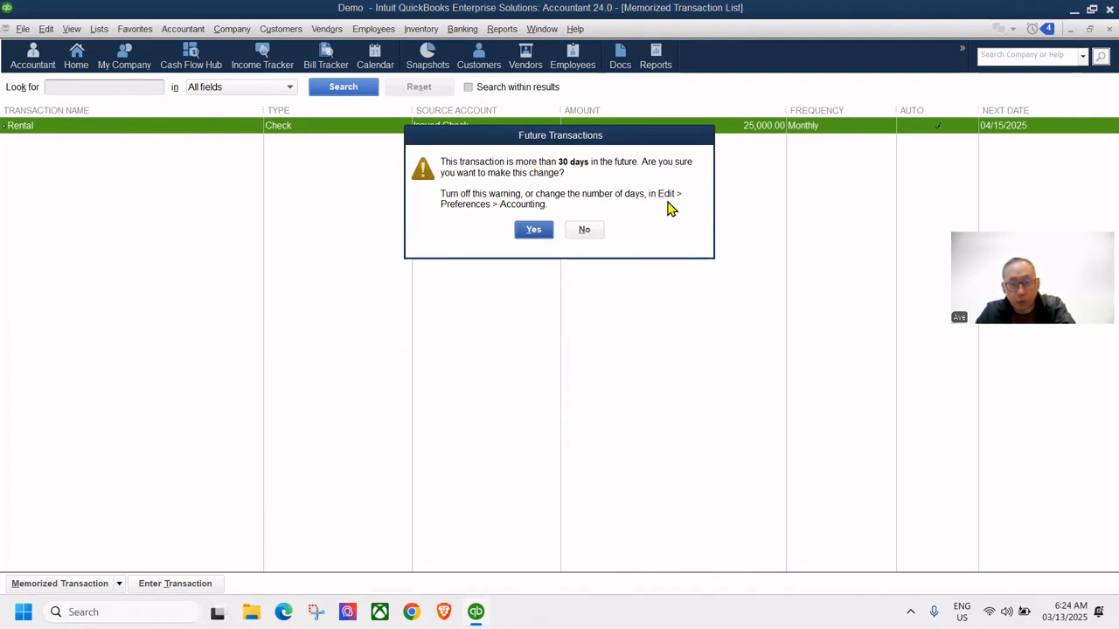
click(533, 231)
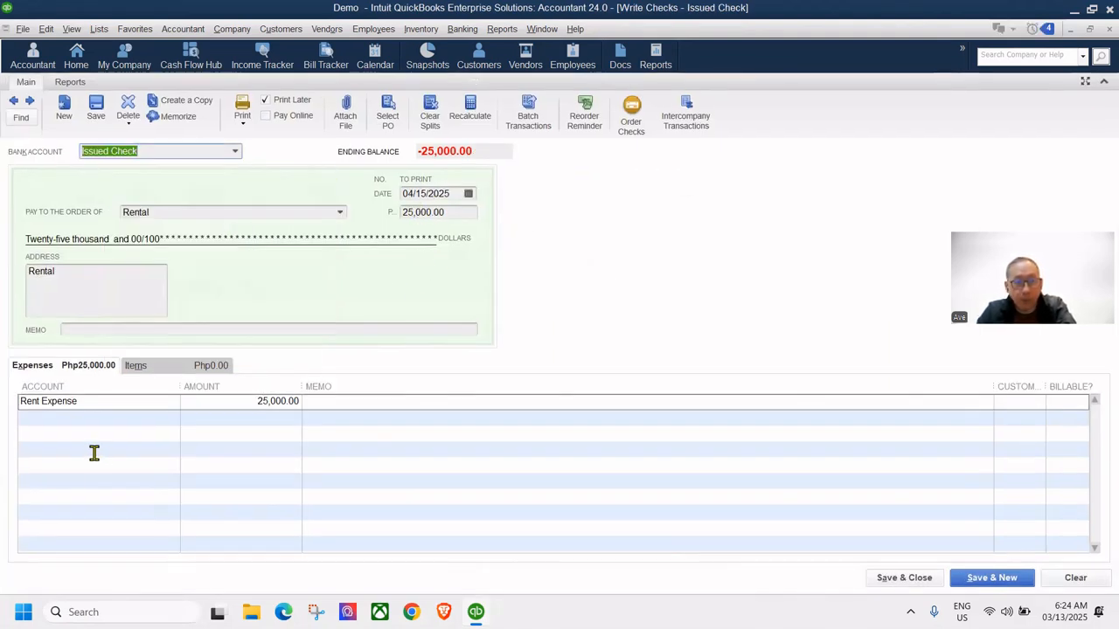
click(892, 581)
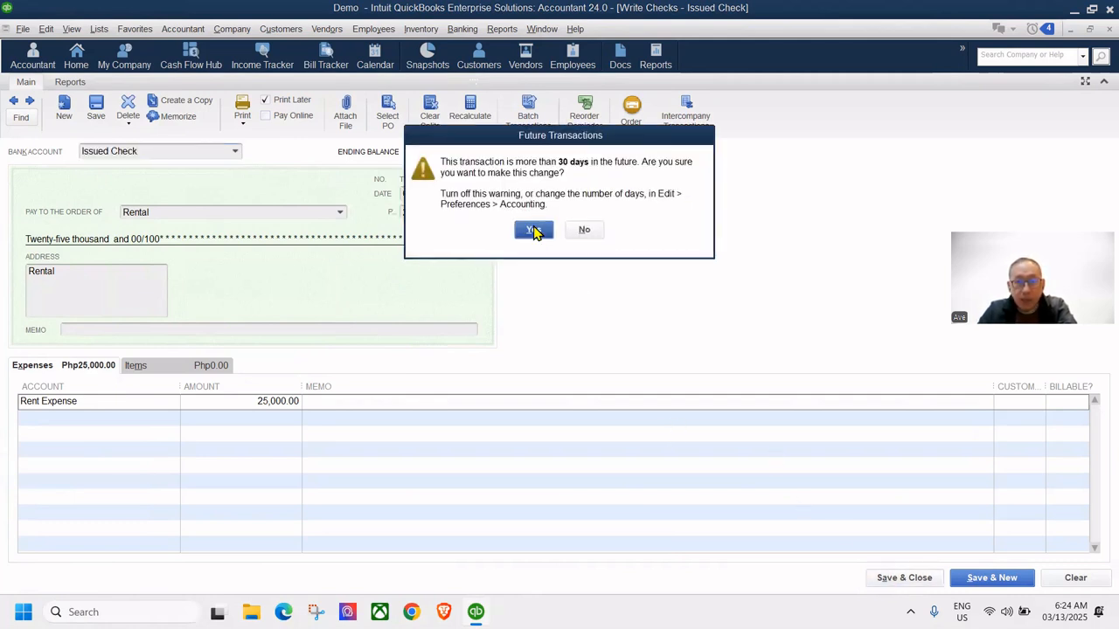
click(533, 231)
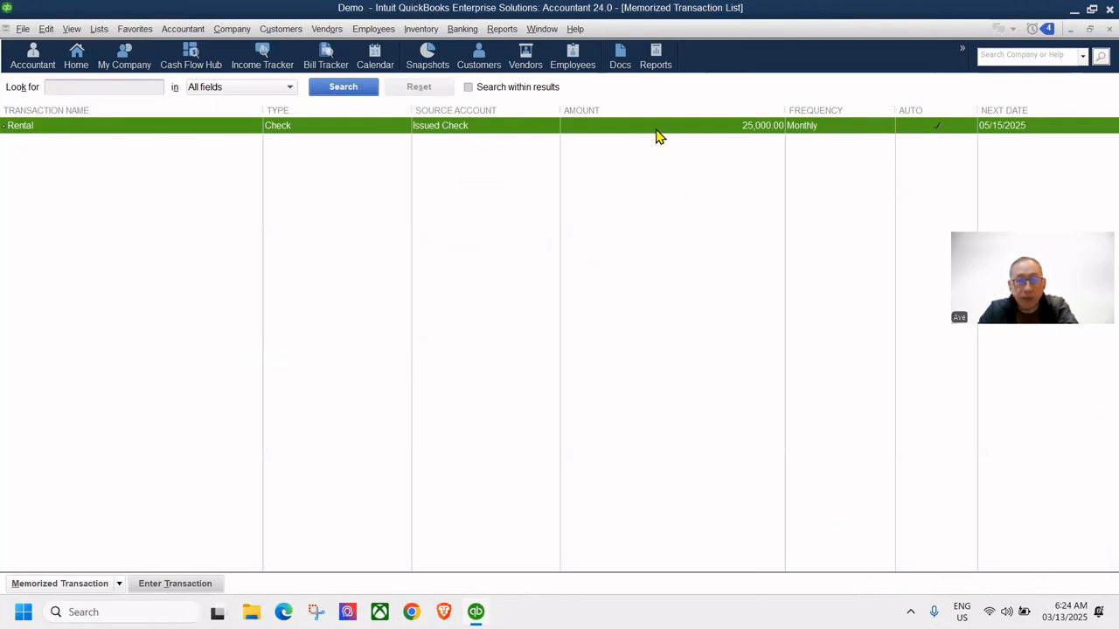
- Open the Vendor Center to view the Rental vendor's transactions
click(77, 54)
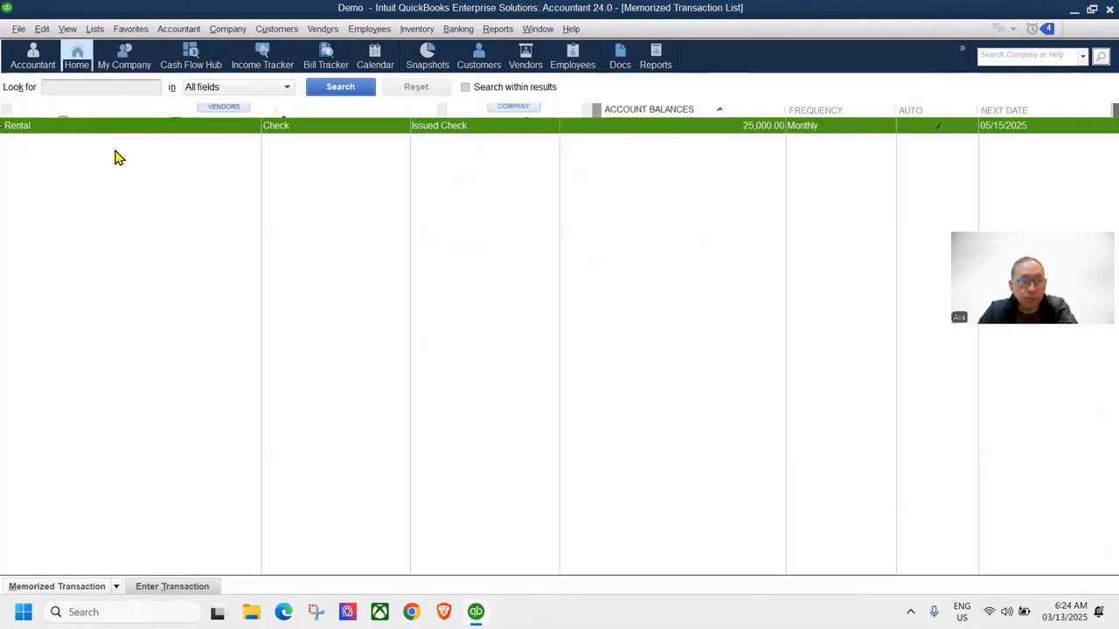
click(328, 110)
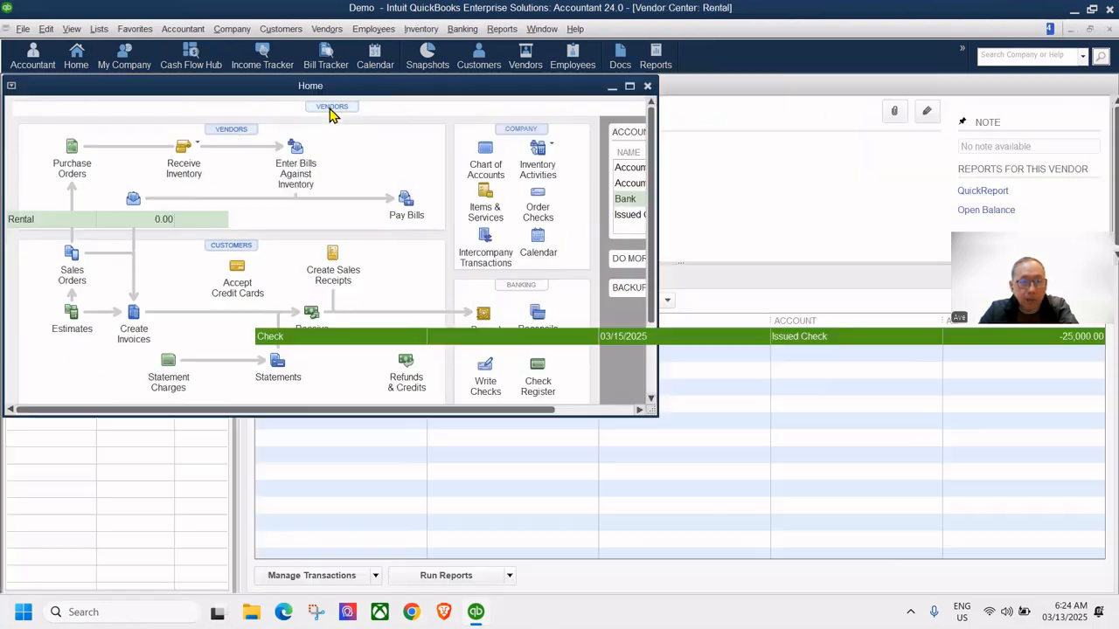